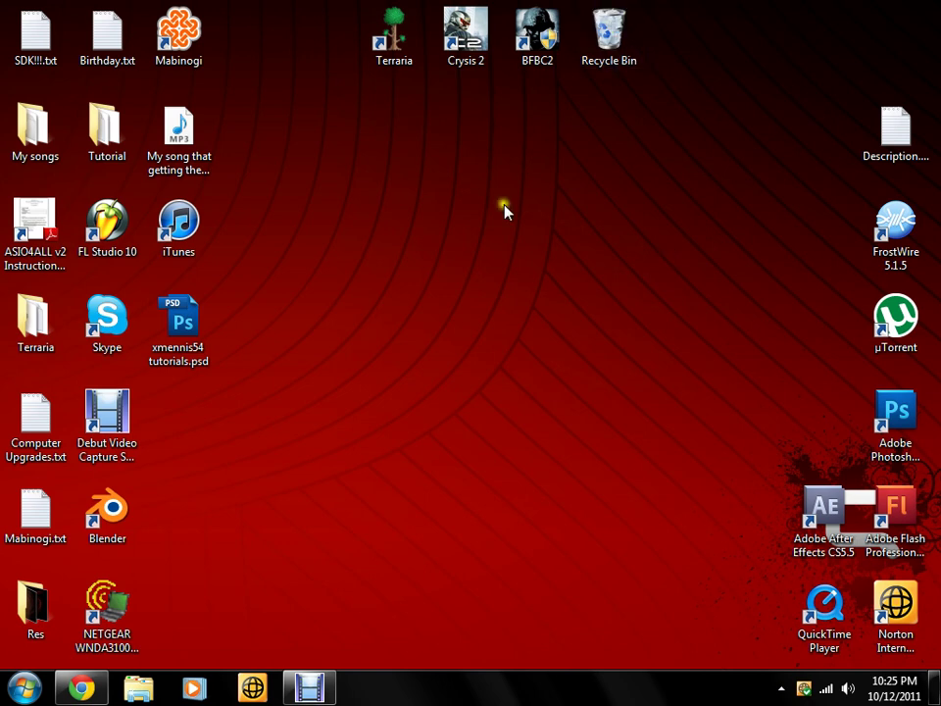
Step: Select desktop icons, then restore Chrome showing the Redmond Pie Siri porting article
{"action": "left_click", "coordinate": [415, 144]}
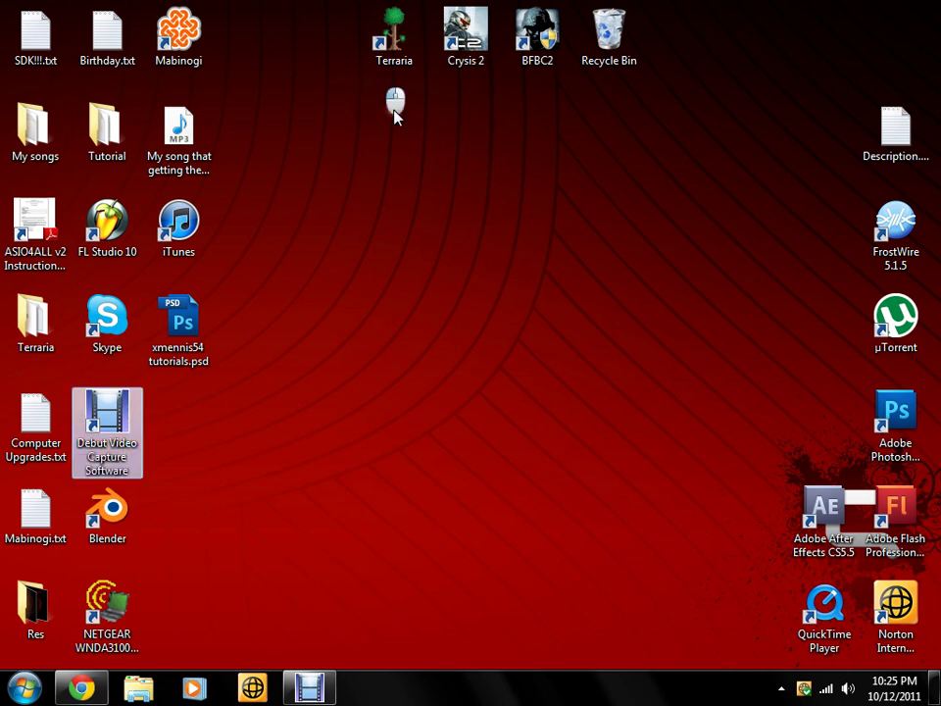
{"action": "left_click", "coordinate": [438, 174]}
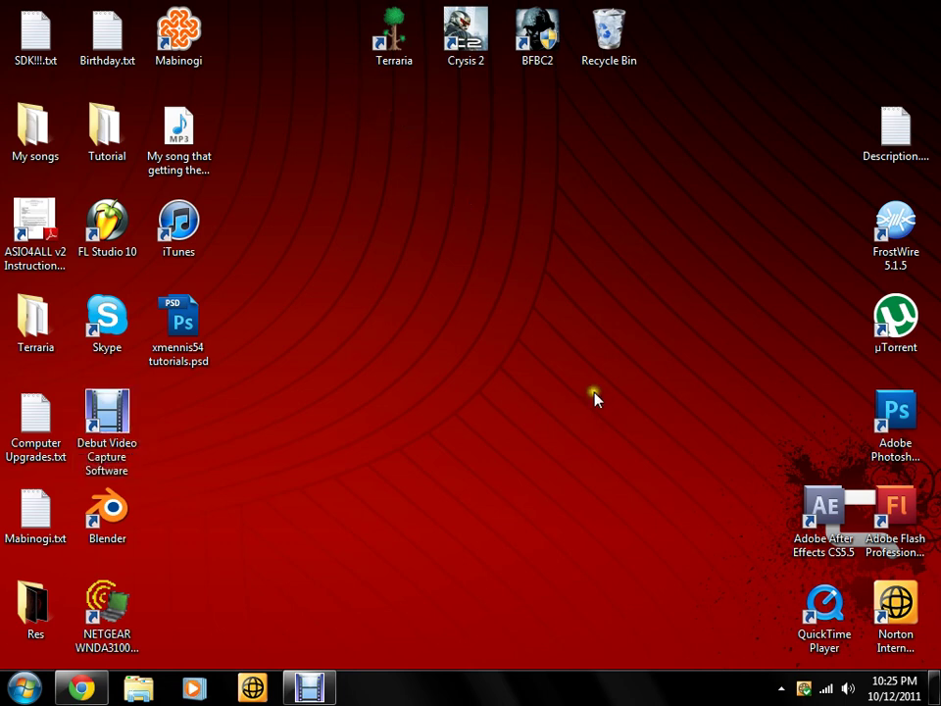
{"action": "mouse_move", "coordinate": [371, 85]}
{"action": "left_mouse_down"}
{"action": "mouse_move", "coordinate": [670, 440]}
{"action": "mouse_move", "coordinate": [642, 474]}
{"action": "mouse_move", "coordinate": [639, 387]}
{"action": "left_mouse_up"}
{"action": "left_click", "coordinate": [86, 689]}
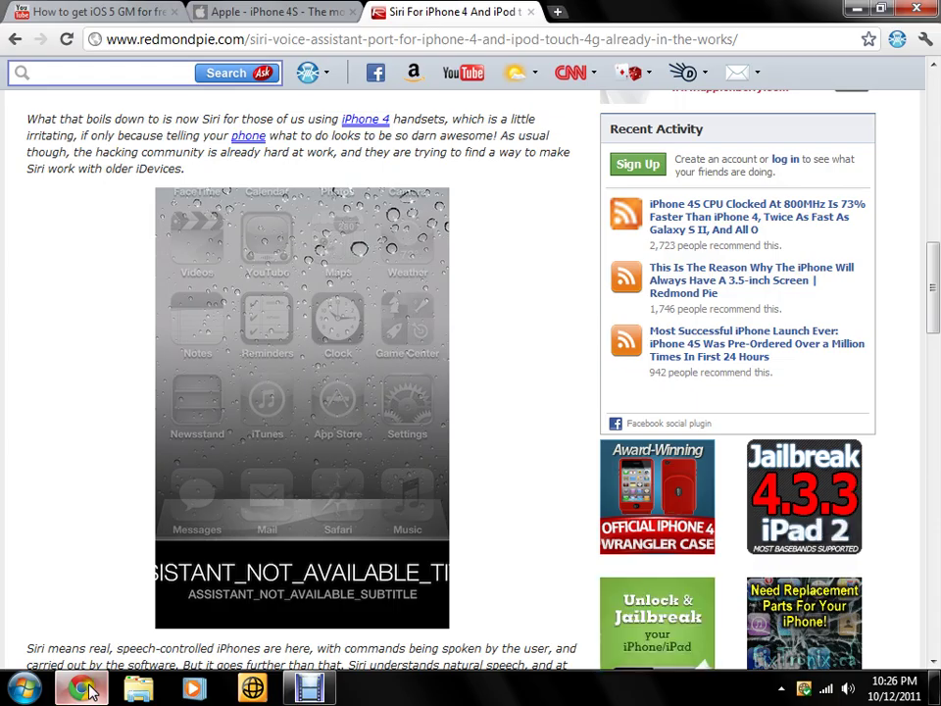
{"action": "scroll", "coordinate": [252, 348], "scroll_direction": "up", "scroll_amount": 1}
{"action": "scroll", "coordinate": [252, 325], "scroll_direction": "up", "scroll_amount": 2}
{"action": "scroll", "coordinate": [255, 330], "scroll_direction": "up", "scroll_amount": 4}
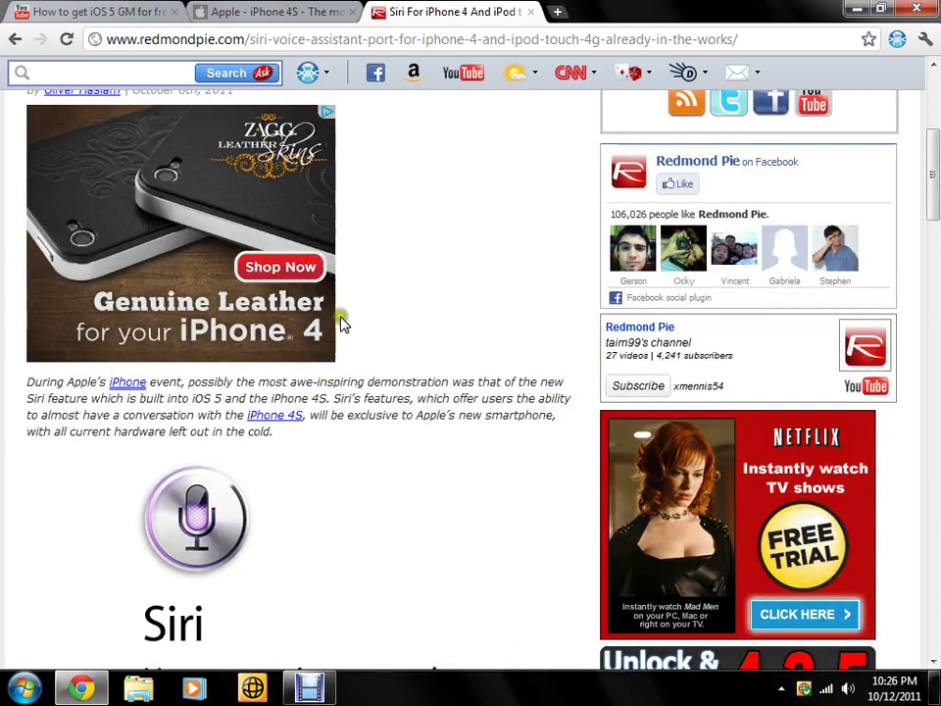
{"action": "scroll", "coordinate": [483, 319], "scroll_direction": "down", "scroll_amount": 2}
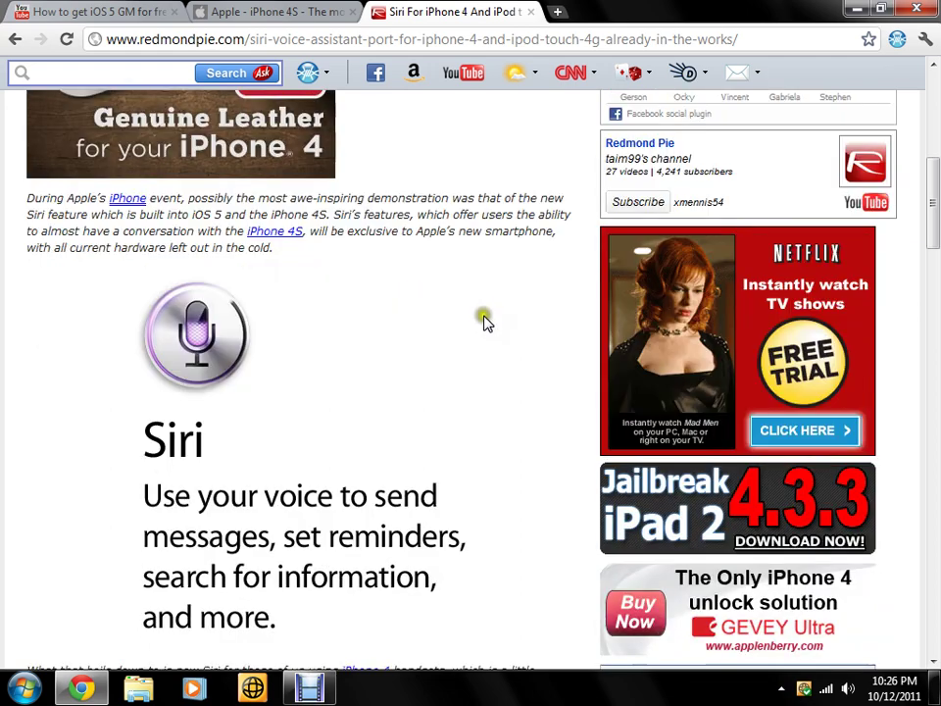
{"action": "scroll", "coordinate": [486, 320], "scroll_direction": "down", "scroll_amount": 2}
{"action": "scroll", "coordinate": [483, 317], "scroll_direction": "down", "scroll_amount": 1}
{"action": "scroll", "coordinate": [482, 313], "scroll_direction": "down", "scroll_amount": 2}
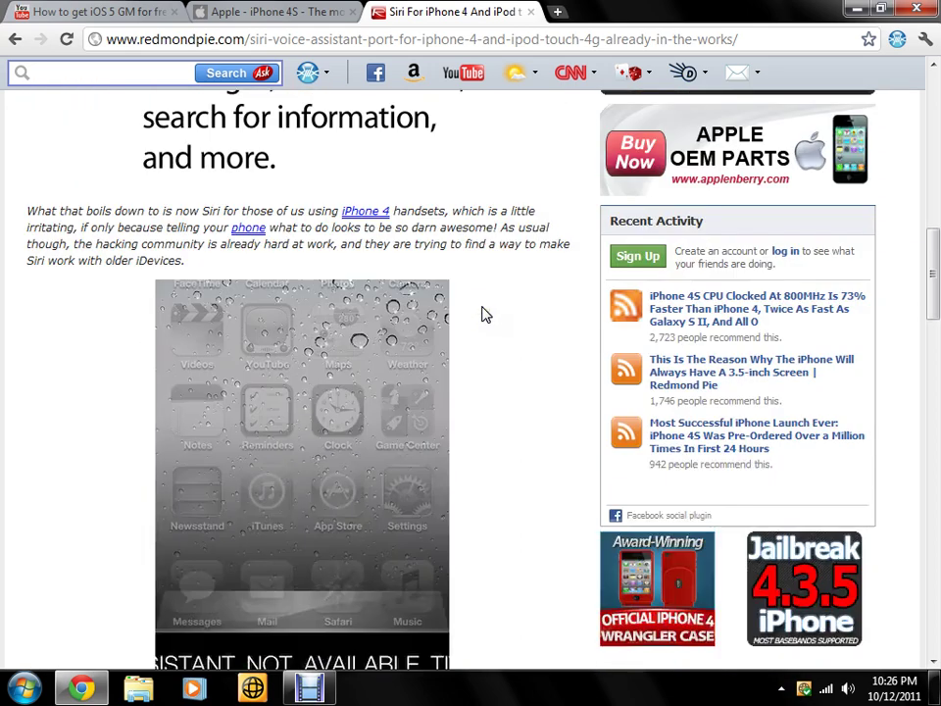
{"action": "scroll", "coordinate": [484, 314], "scroll_direction": "down", "scroll_amount": 1}
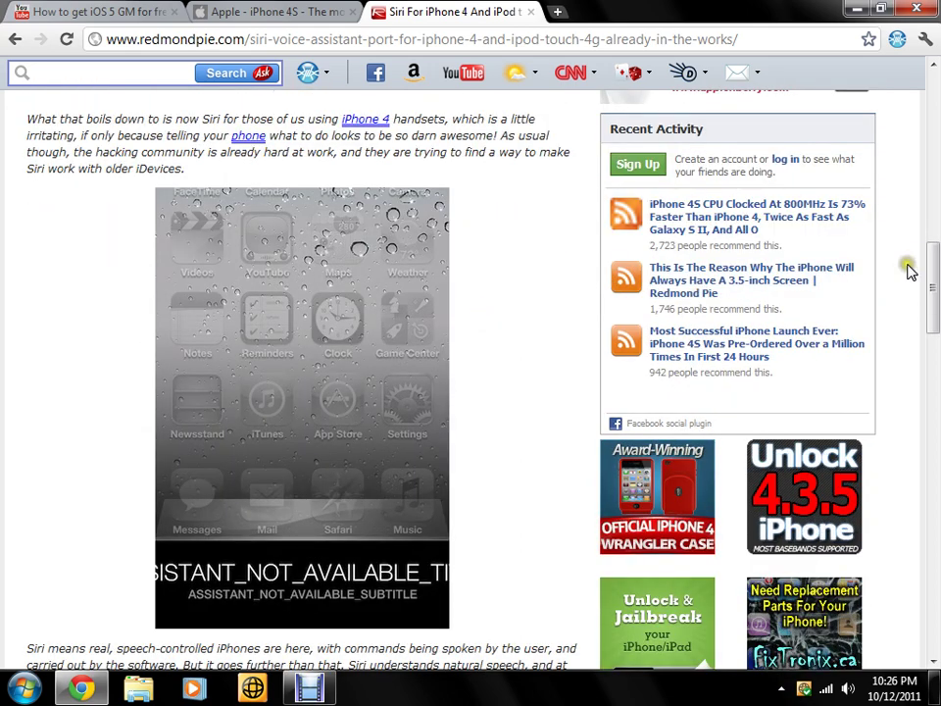
{"action": "left_click_drag", "start_coordinate": [934, 285], "coordinate": [936, 293]}
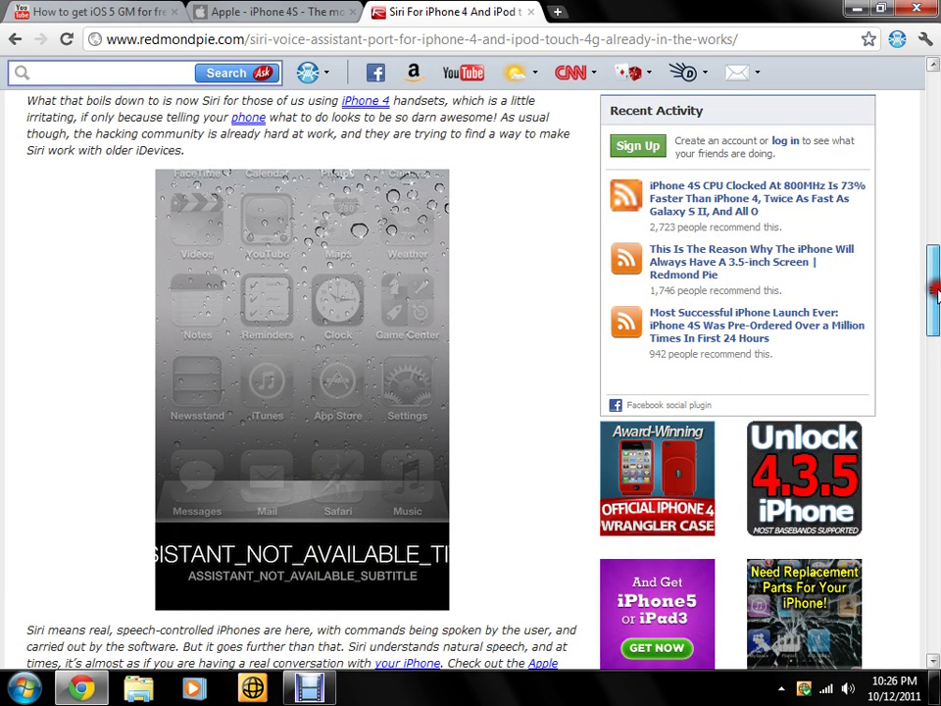
Step: Select the article's web address and restore the Debut Video Capture recorder
{"action": "left_click", "coordinate": [785, 46]}
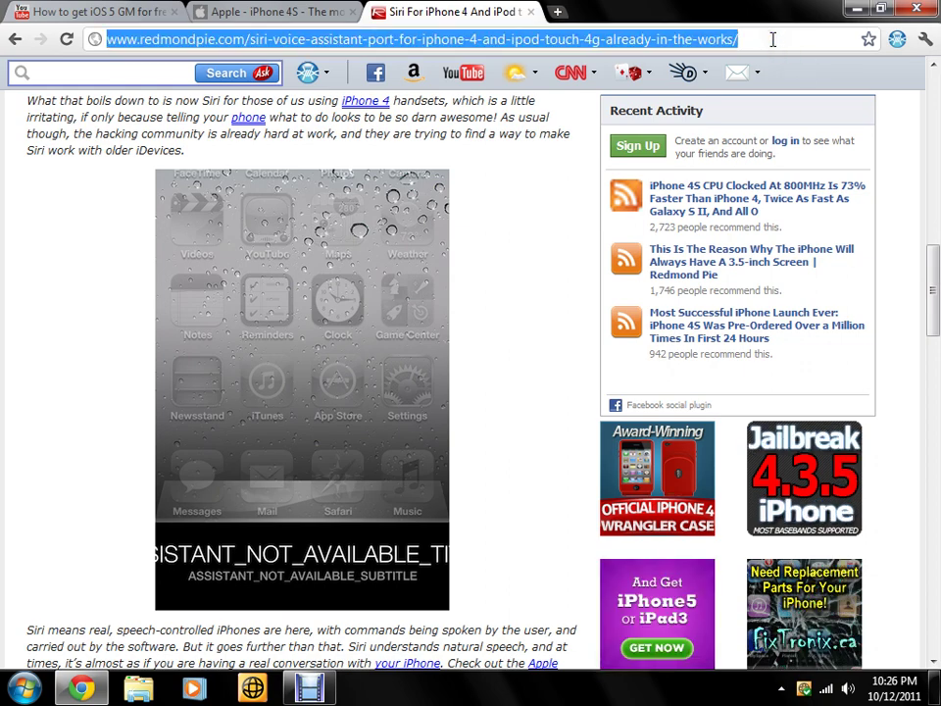
{"action": "mouse_move", "coordinate": [934, 292]}
{"action": "left_mouse_down"}
{"action": "mouse_move", "coordinate": [937, 619]}
{"action": "mouse_move", "coordinate": [934, 113]}
{"action": "mouse_move", "coordinate": [937, 304]}
{"action": "left_mouse_up"}
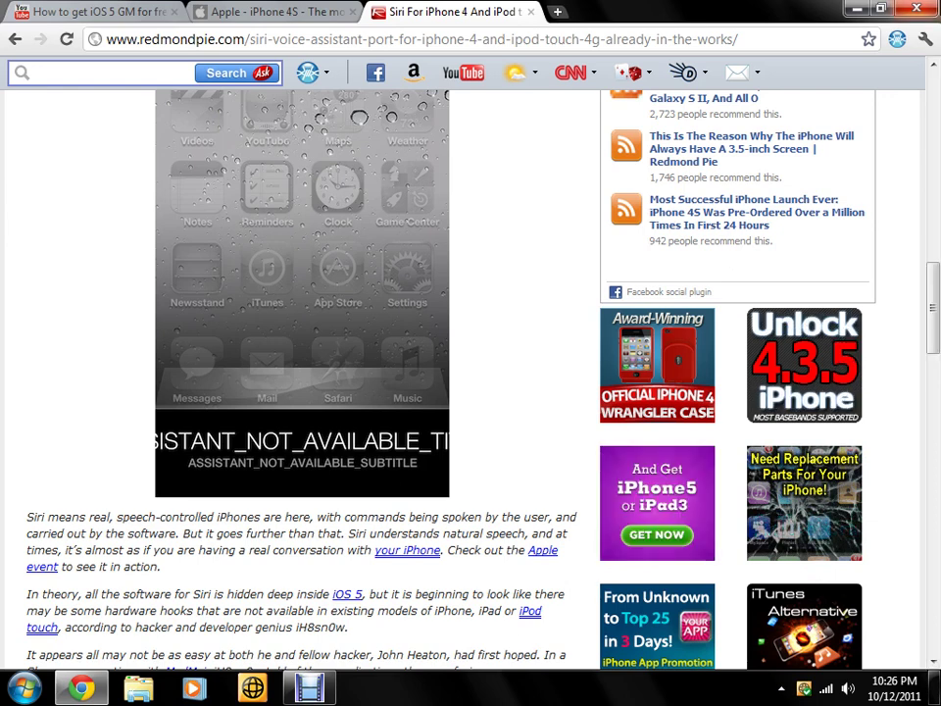
{"action": "left_click", "coordinate": [309, 689]}
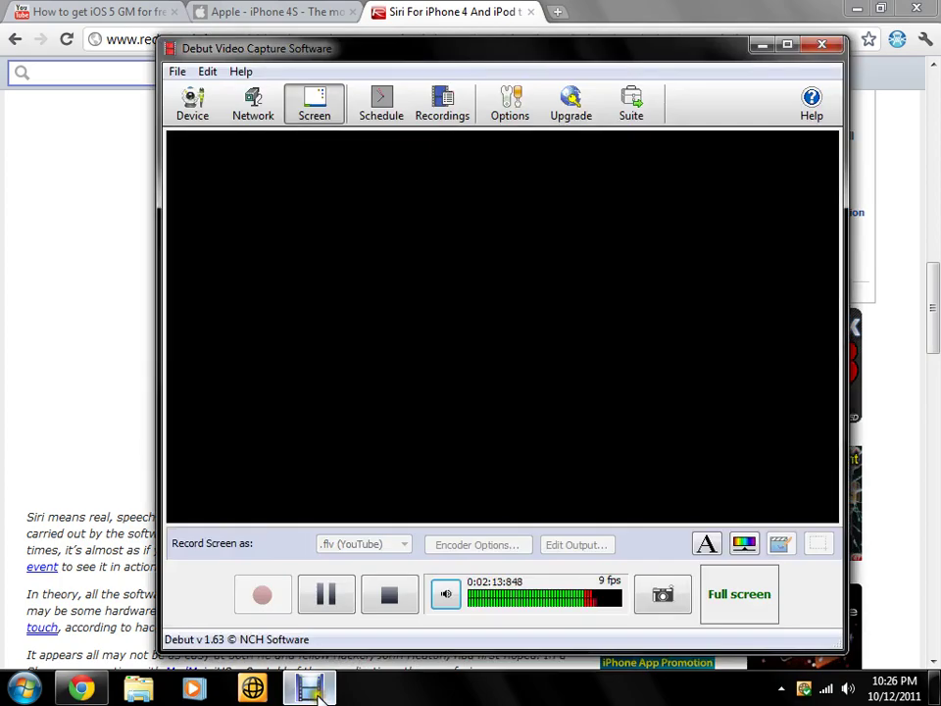